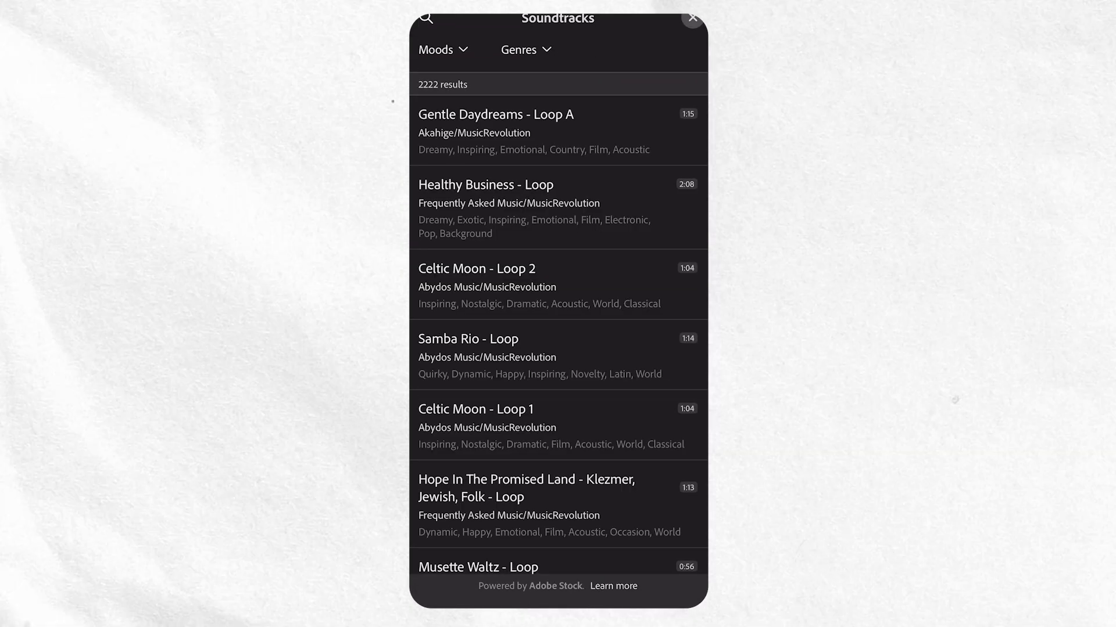
scroll(558, 340, "down", 2)
scroll(557, 339, "down", 3)
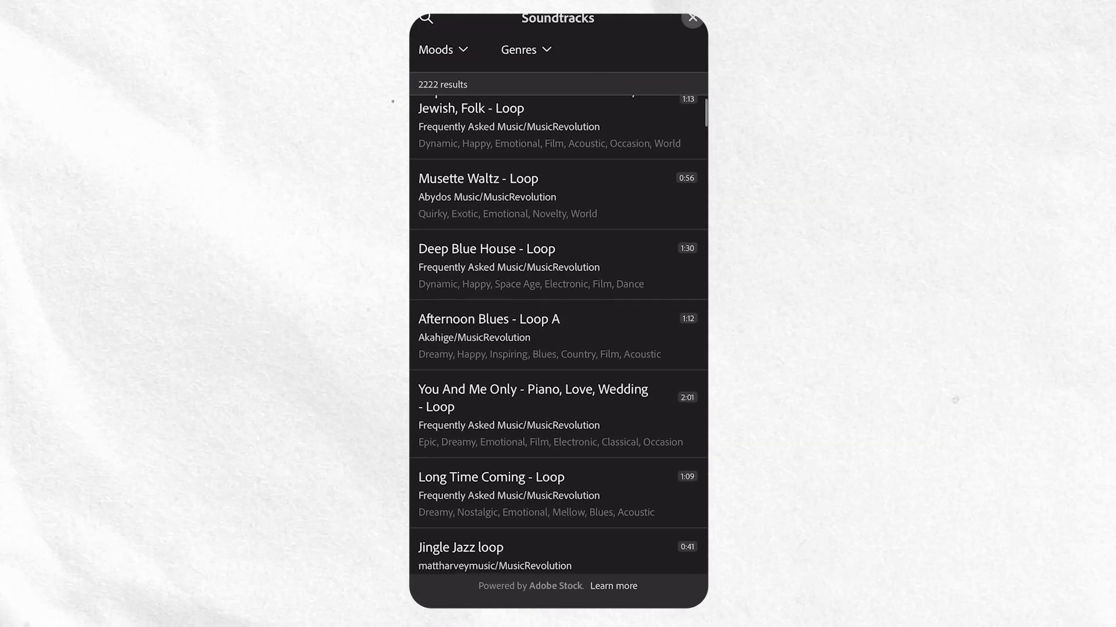
Show the soundtrack library's mood filters (Angry, Dreamy, Happy) without selecting any
left_click(443, 50)
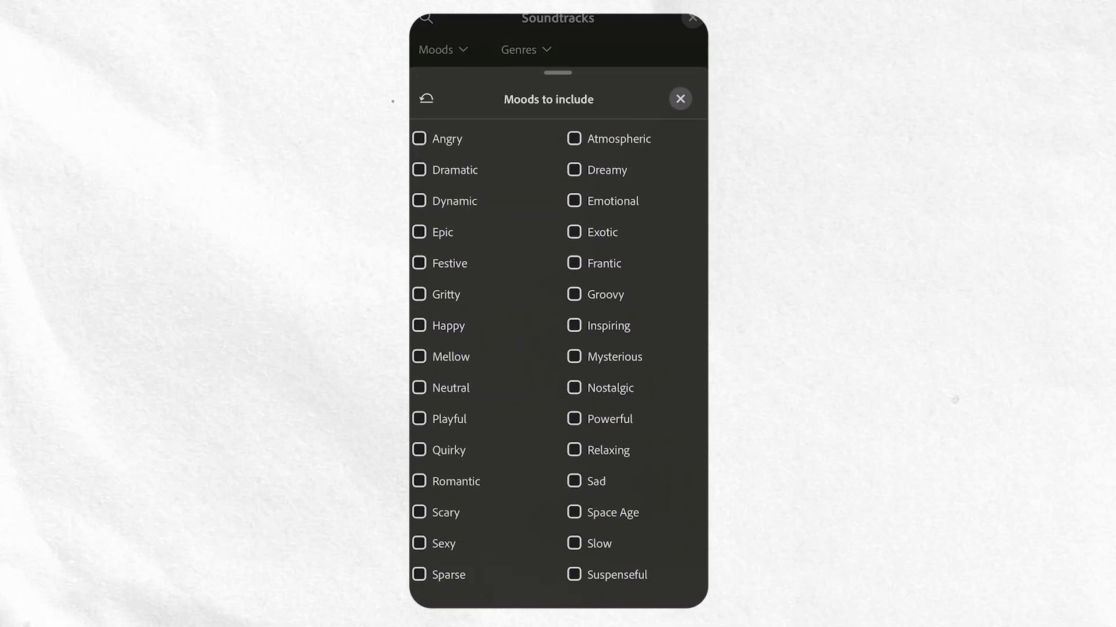